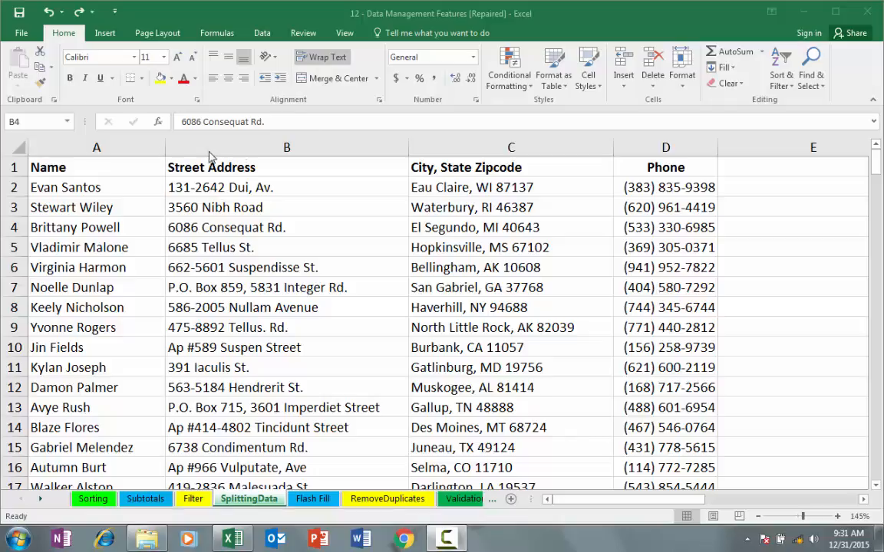
# Insert a blank column B before Street Address, then select the Name column A.
pyautogui.click(268, 147)
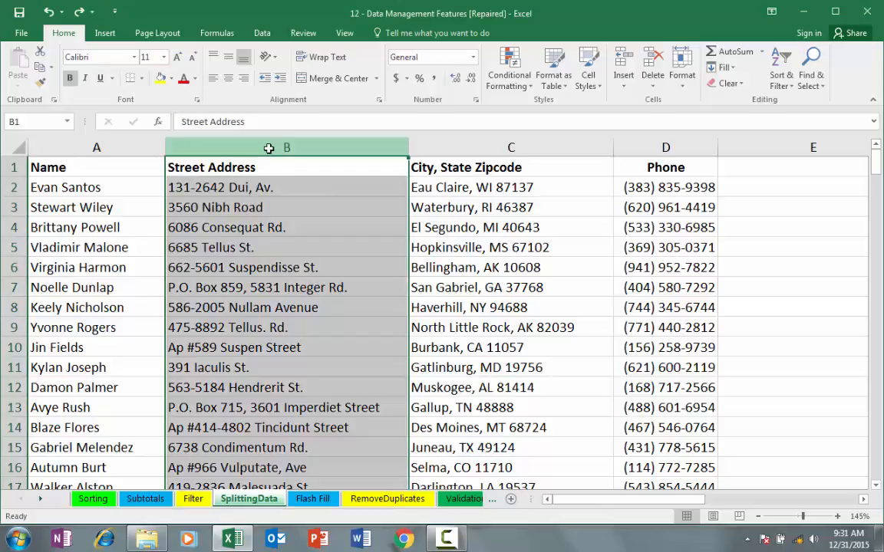
pyautogui.rightClick(269, 147)
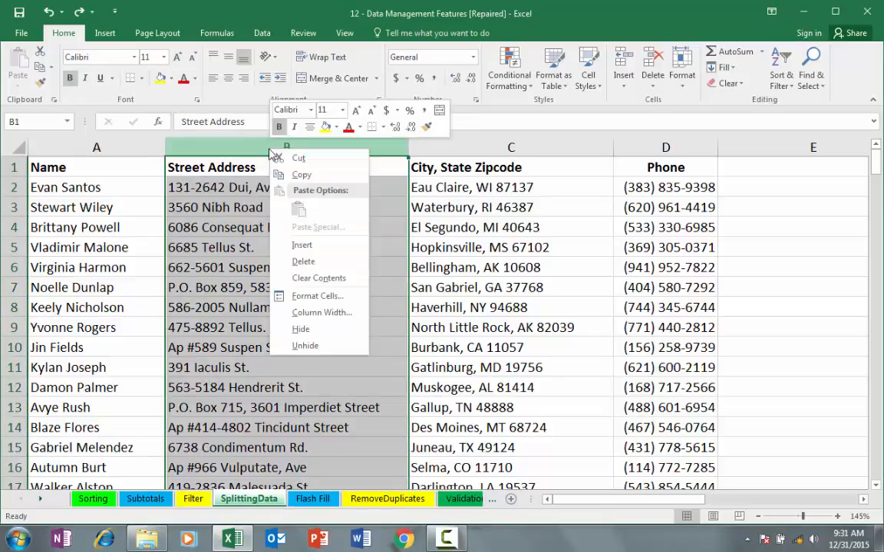
pyautogui.click(310, 245)
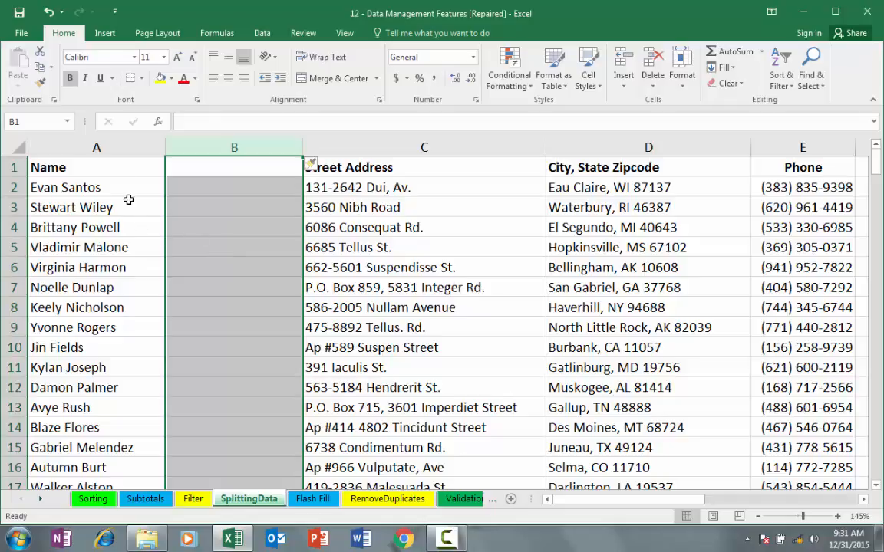
pyautogui.click(107, 146)
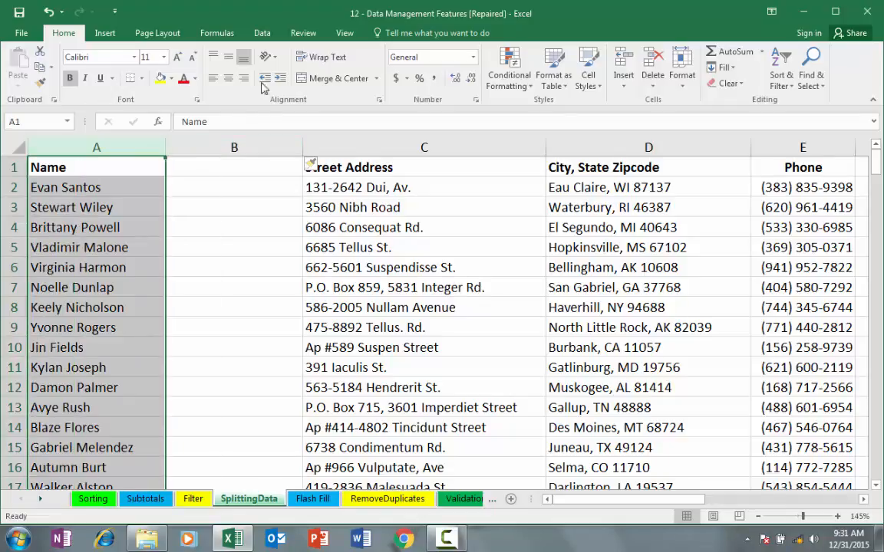
# Launch Text to Columns from the Data tab for the Name column and move the wizard aside.
pyautogui.click(262, 33)
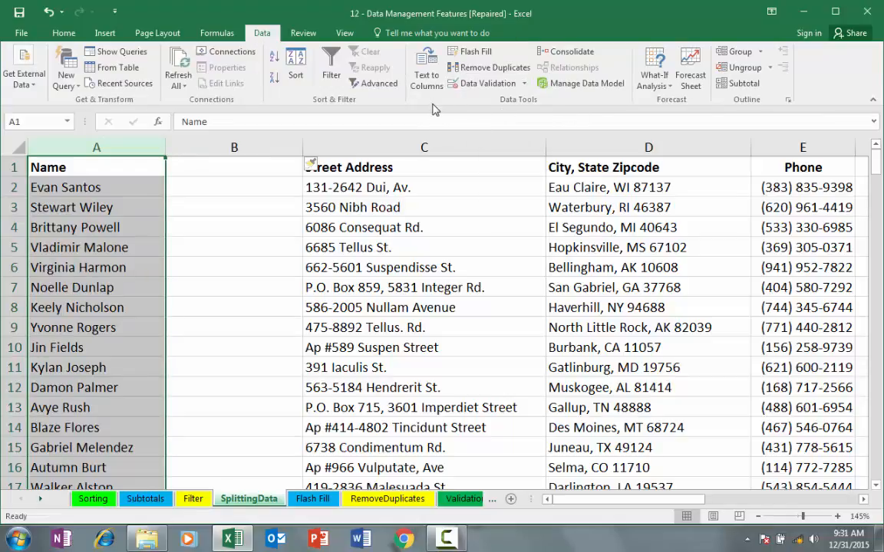
pyautogui.click(426, 77)
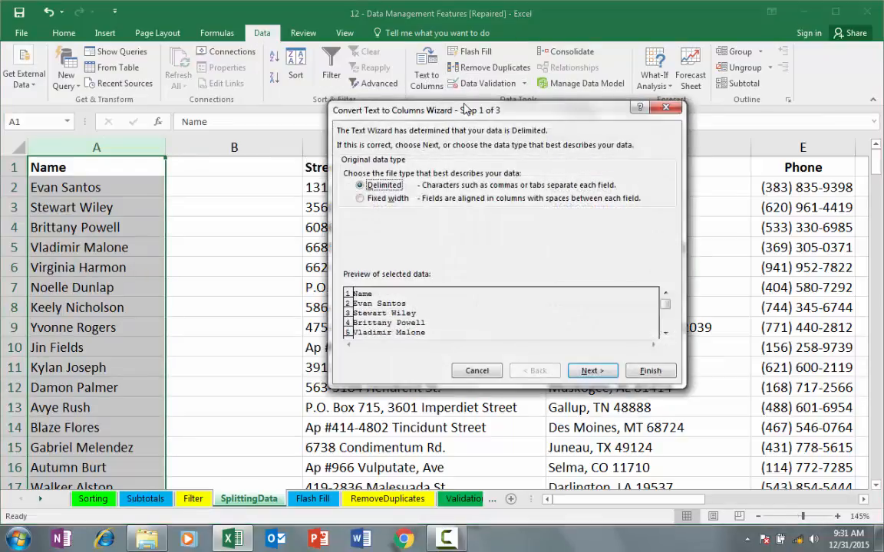
pyautogui.moveTo(421, 100); pyautogui.dragTo(355, 102)
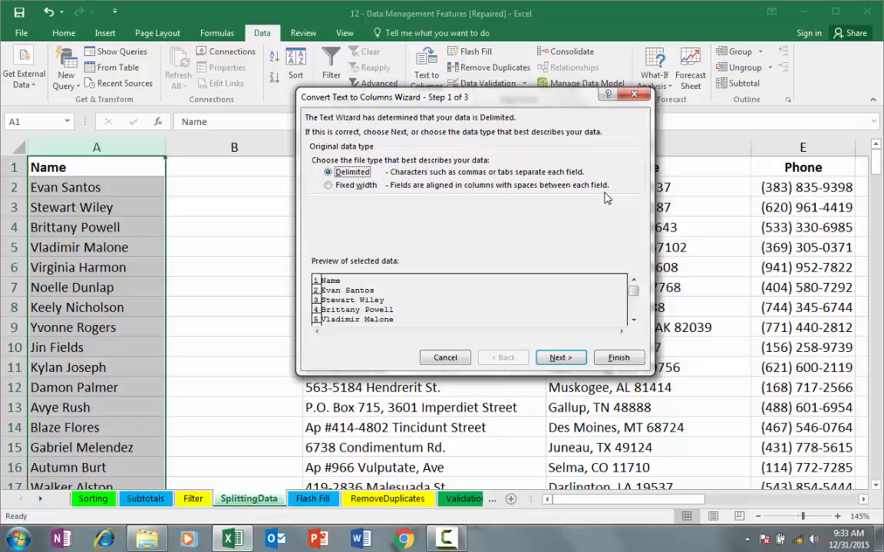
# Split the names on the Space delimiter, first names in column A and last names in B.
pyautogui.click(576, 358)
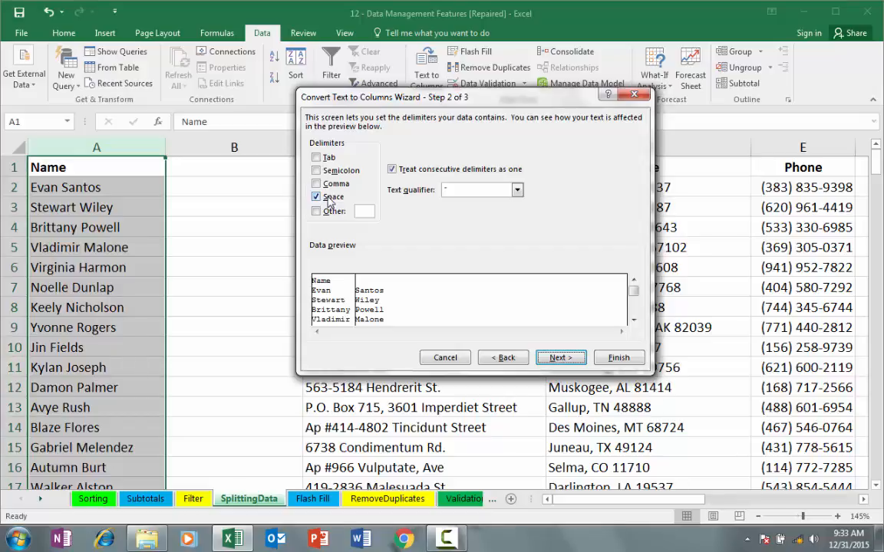
pyautogui.click(620, 358)
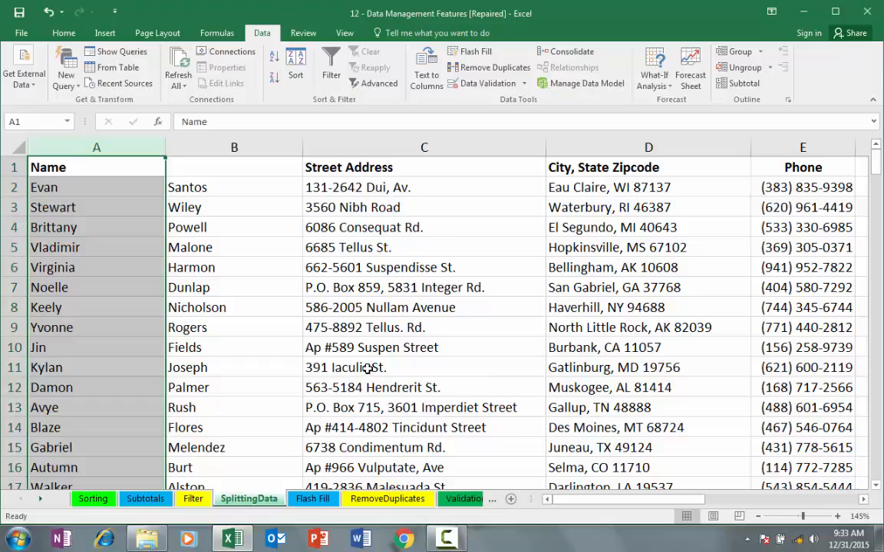
pyautogui.click(133, 265)
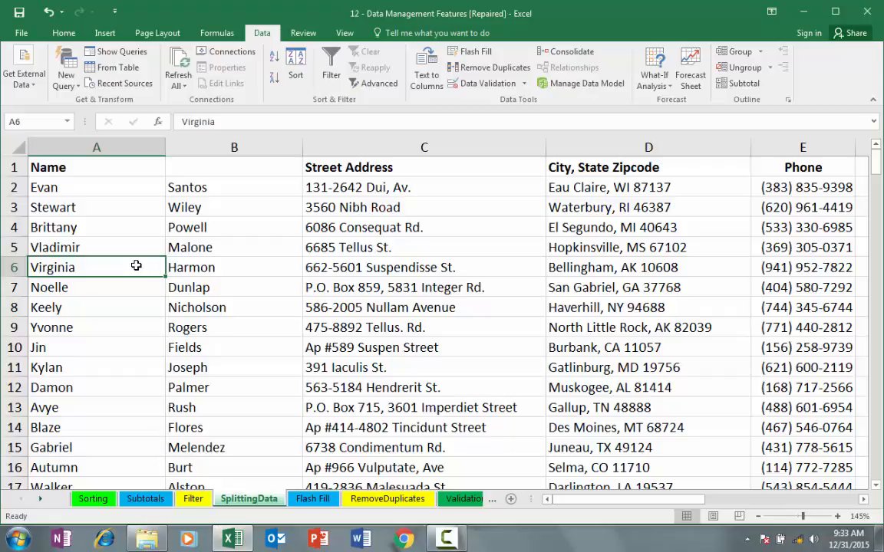
pyautogui.click(193, 259)
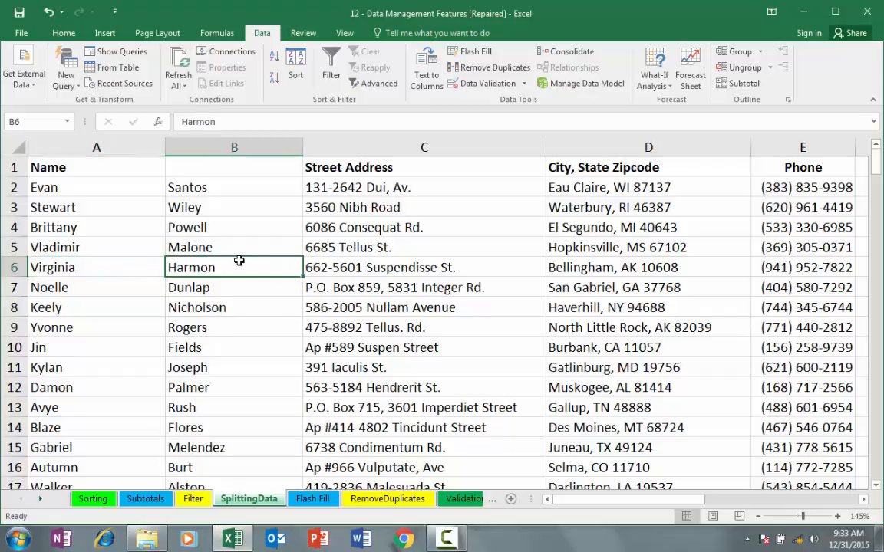
pyautogui.click(862, 500)
pyautogui.click(862, 500)
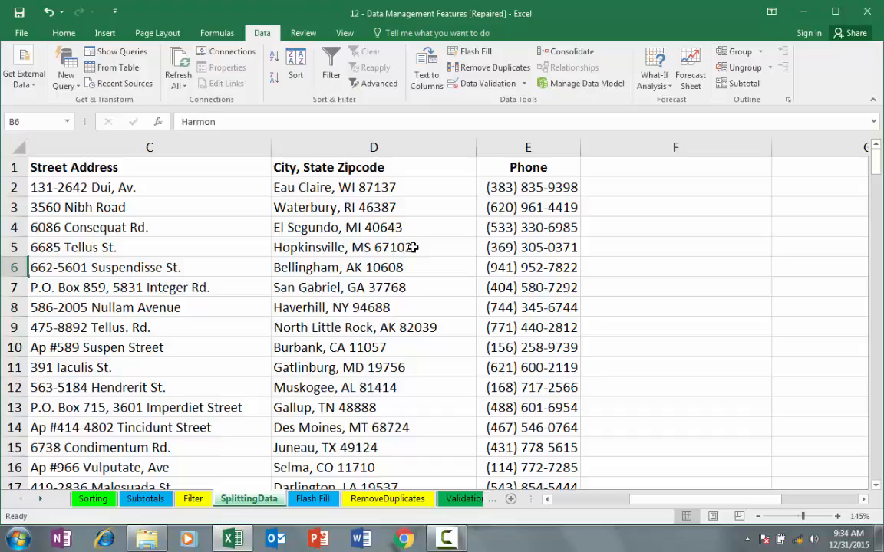
pyautogui.moveTo(732, 500); pyautogui.dragTo(646, 504)
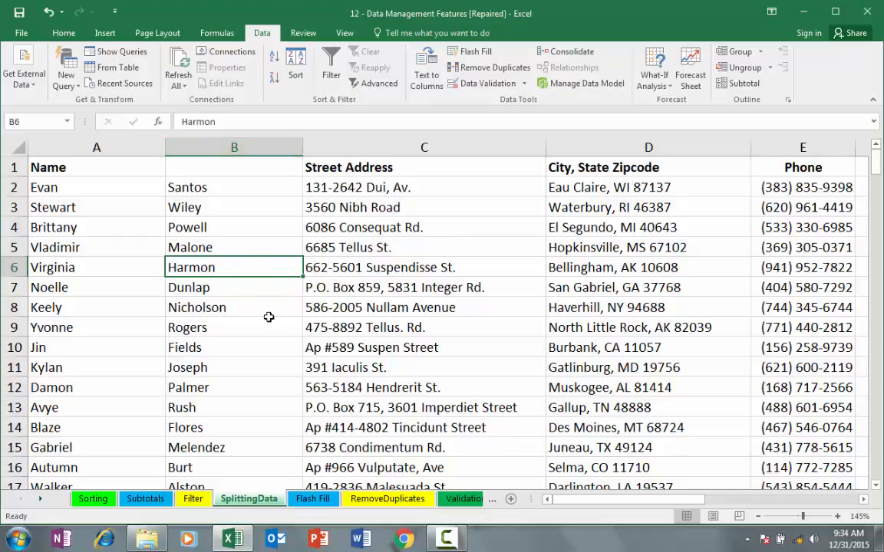
# Undo the name split and delete the leftover empty column B.
pyautogui.hotkey('ctrl', 'z')
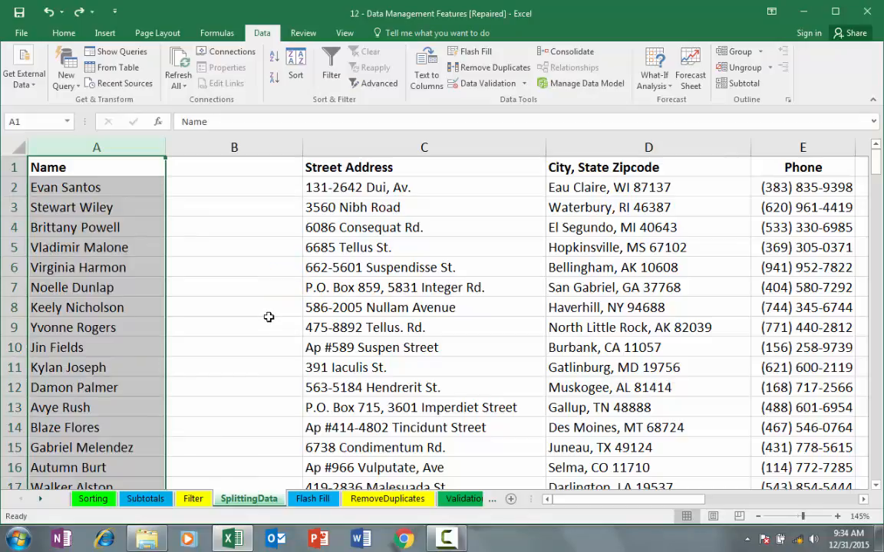
pyautogui.click(254, 150)
pyautogui.rightClick(254, 151)
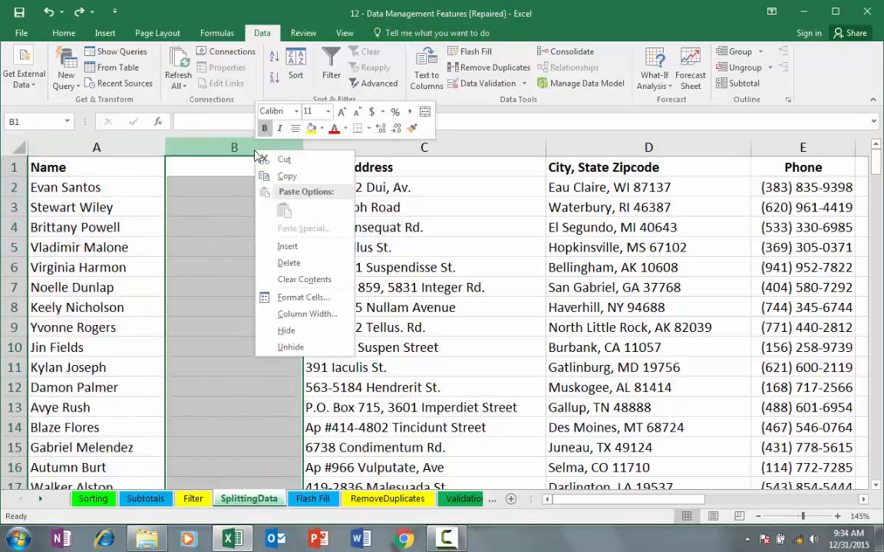
pyautogui.click(289, 263)
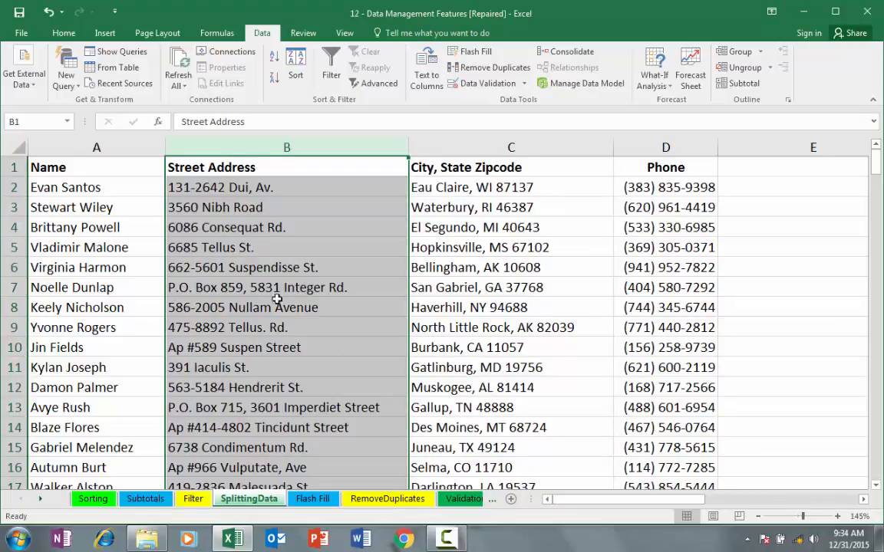
# Insert a fresh blank column B before Street Address and select cell B2.
pyautogui.rightClick(285, 148)
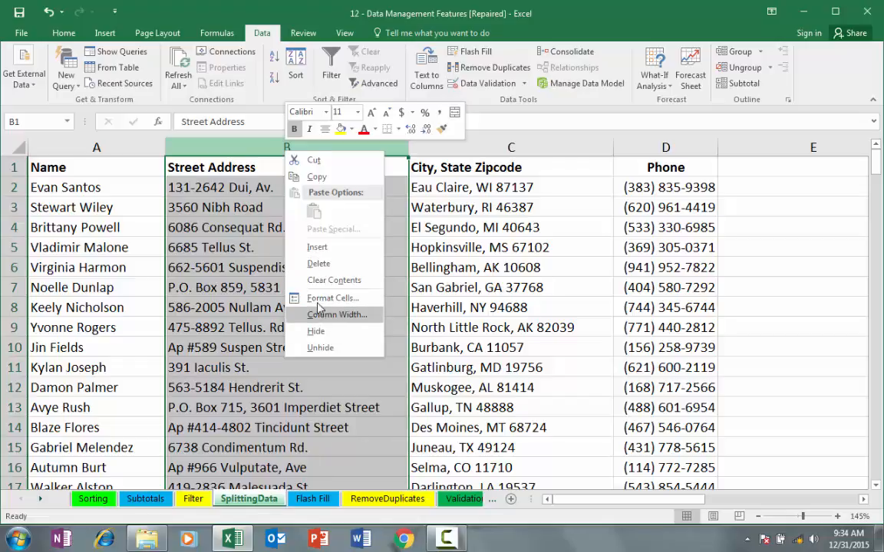
pyautogui.click(317, 247)
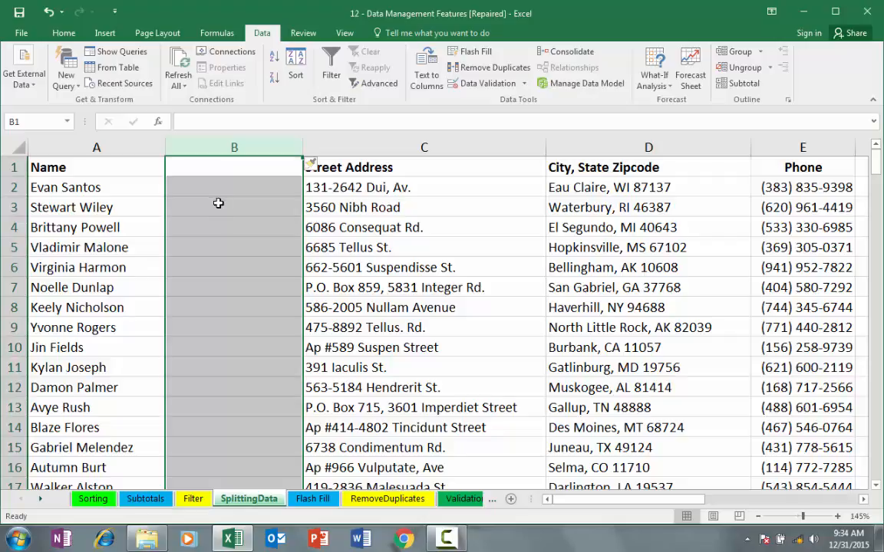
pyautogui.click(197, 191)
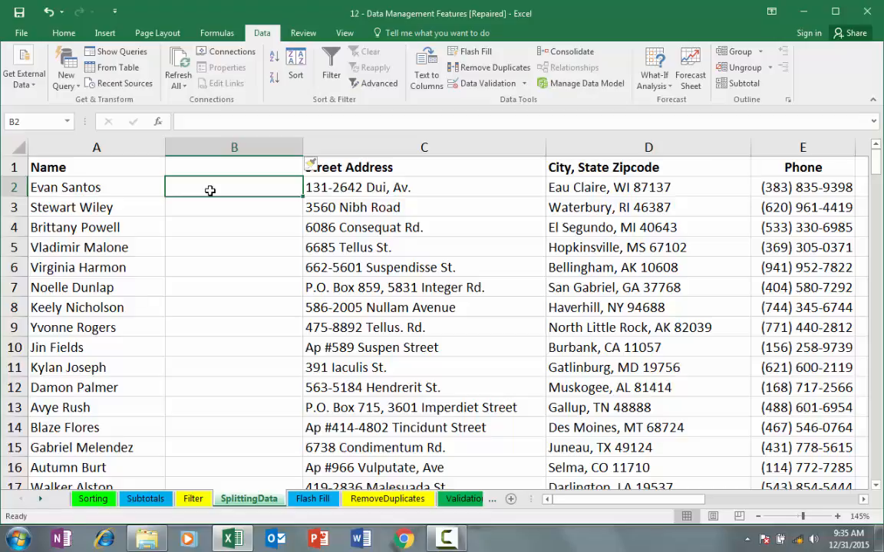
# Enter the example last name 'Santos' in B2 and reselect that cell.
pyautogui.press('capslock')
pyautogui.write('S')
pyautogui.press('capslock')
pyautogui.write('an')
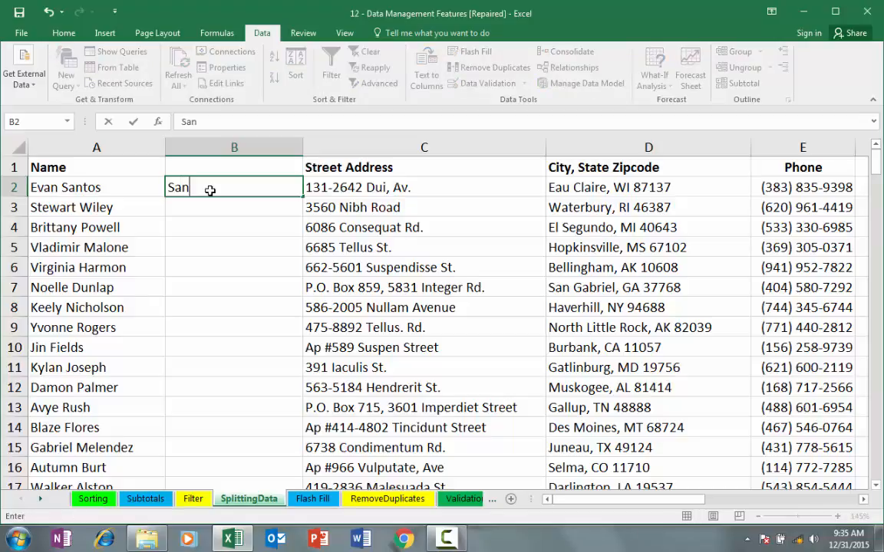
pyautogui.write('tos')
pyautogui.press('Return')
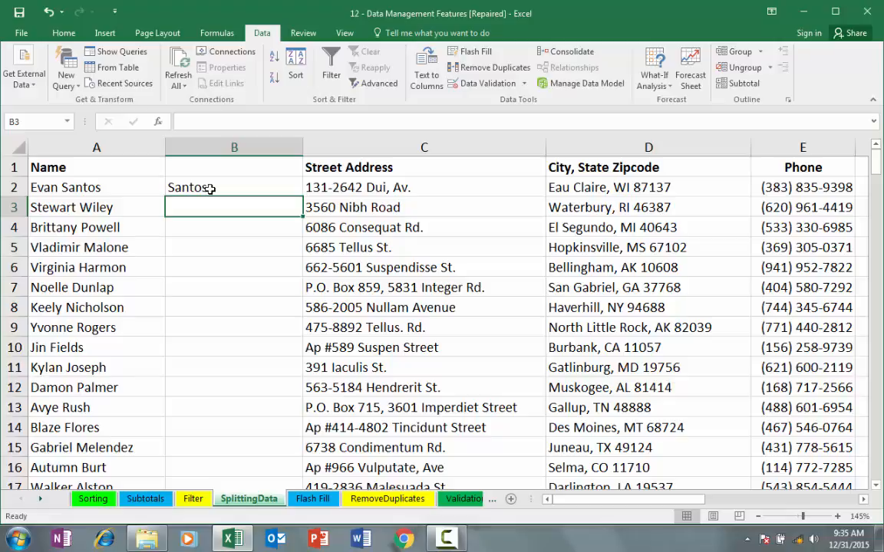
pyautogui.click(216, 189)
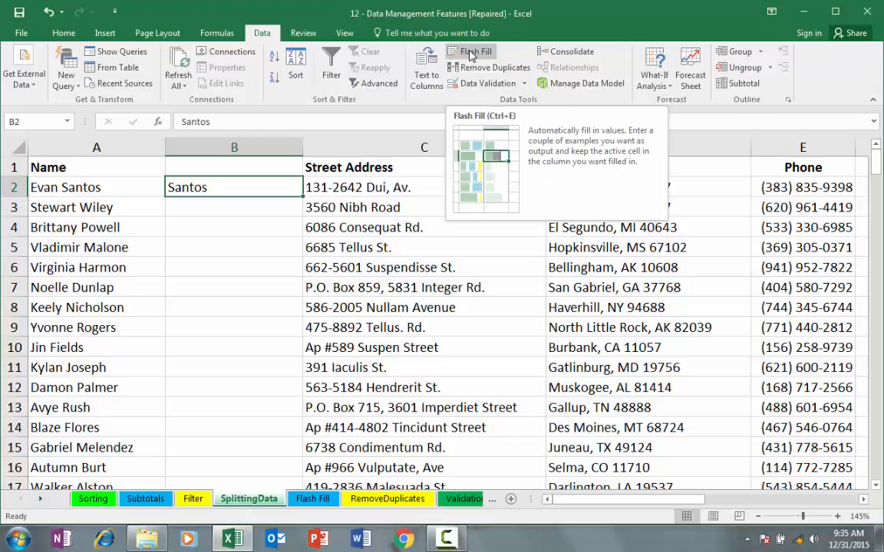
# Flash Fill column B with last names based on the Santos example.
pyautogui.click(471, 54)
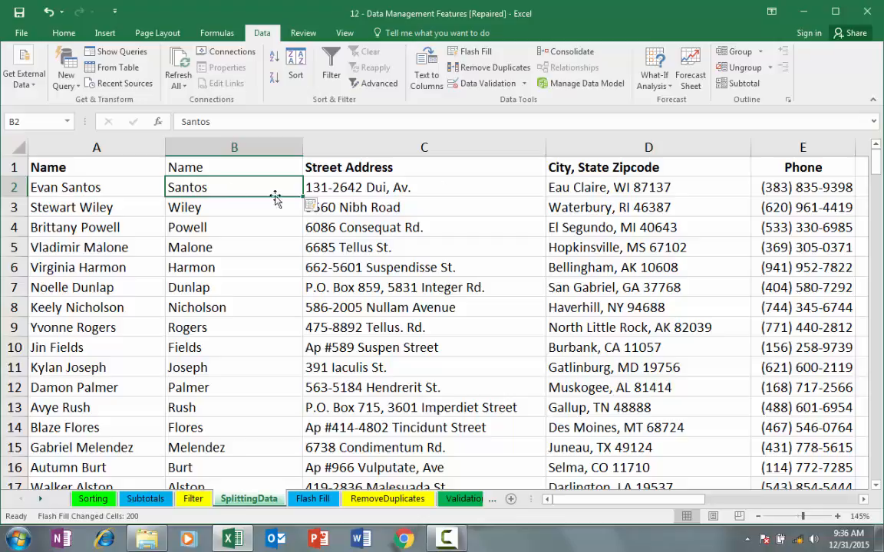
# Insert an empty column B between the full names and the last names.
pyautogui.click(94, 149)
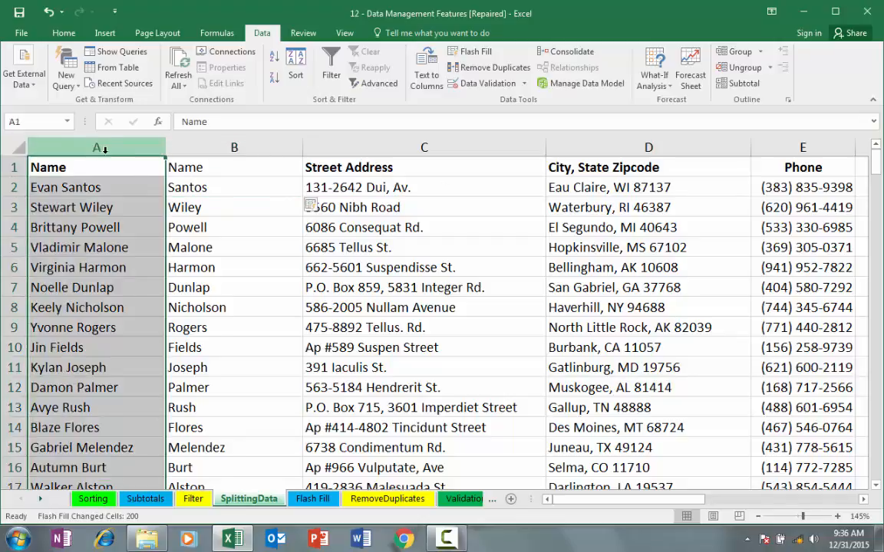
pyautogui.click(214, 150)
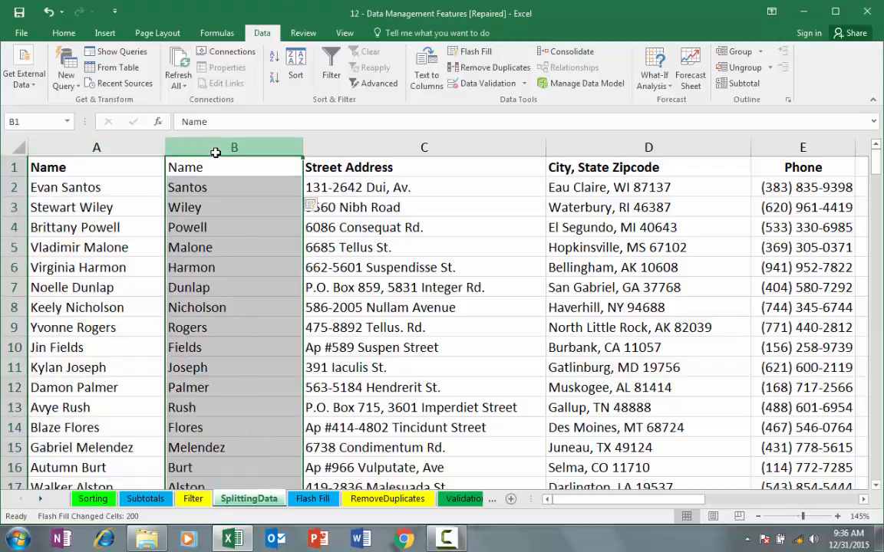
pyautogui.click(98, 148)
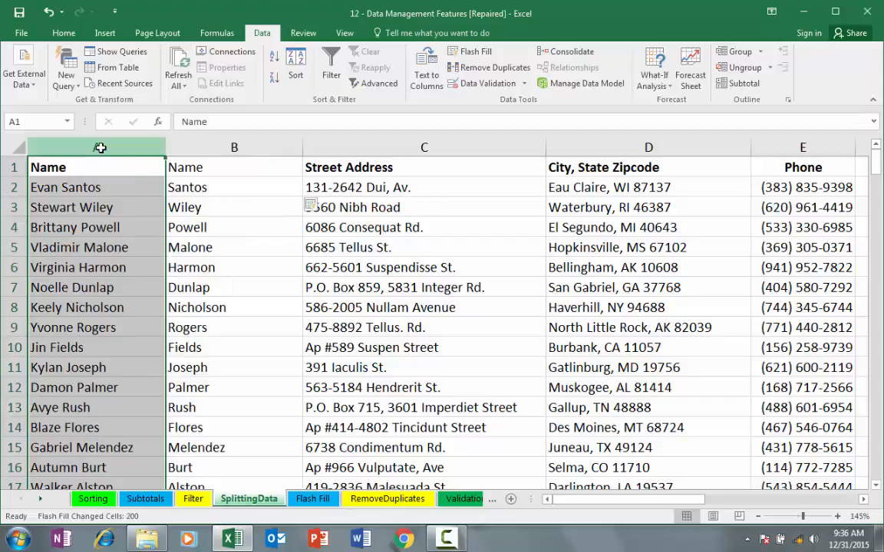
pyautogui.click(230, 148)
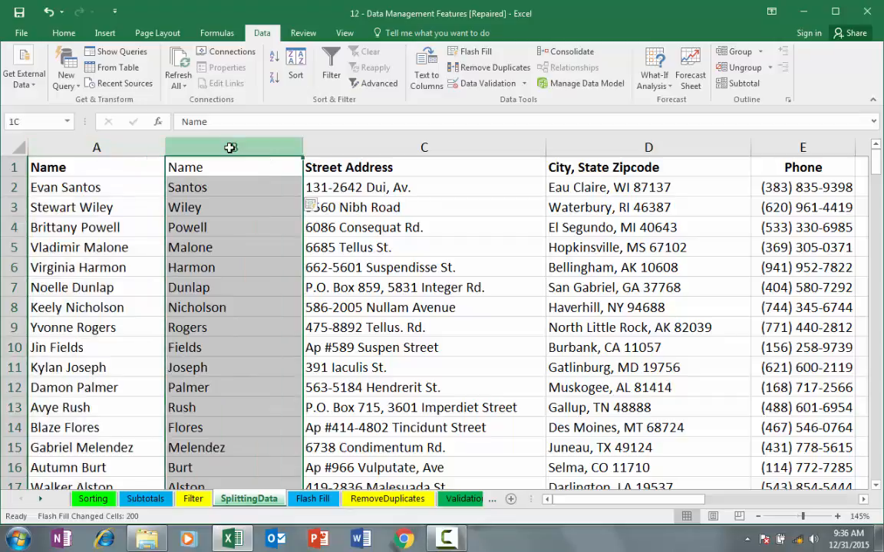
pyautogui.rightClick(232, 150)
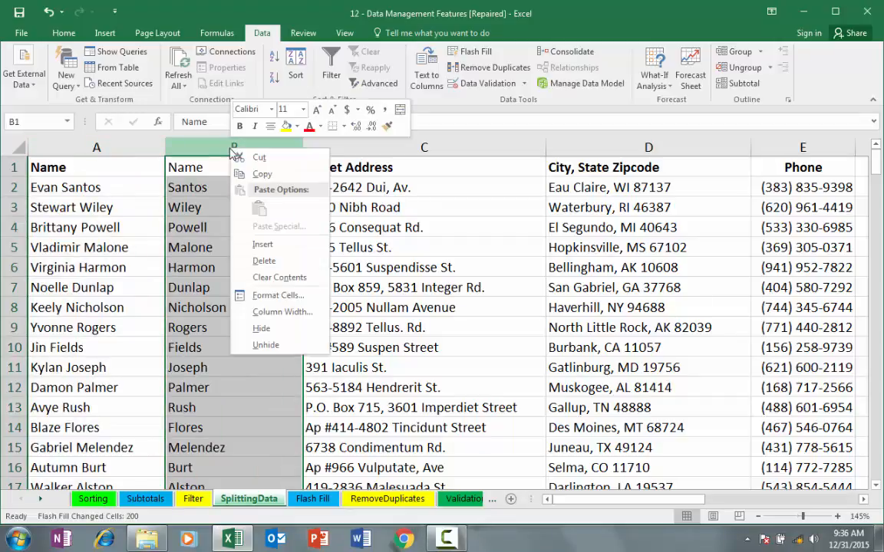
pyautogui.click(262, 244)
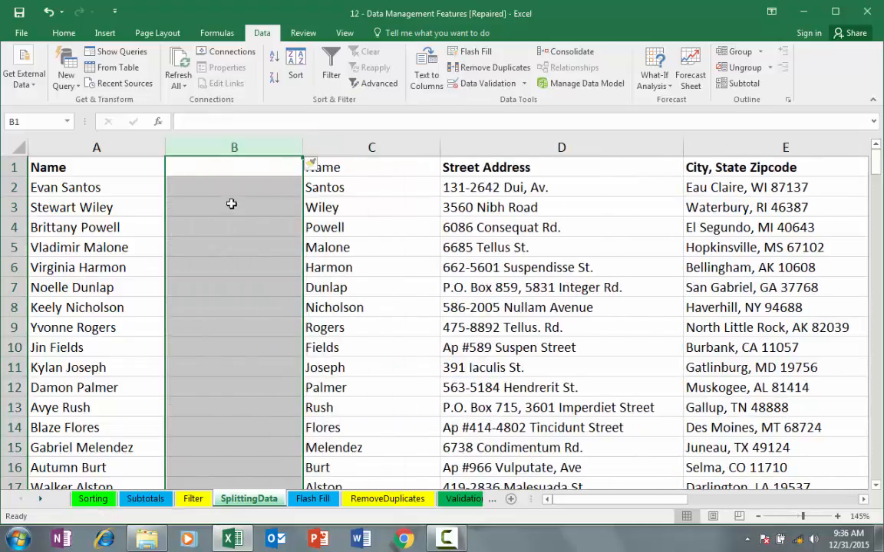
# Enter 'Evan' in B2 and Flash Fill the first names down column B.
pyautogui.click(228, 192)
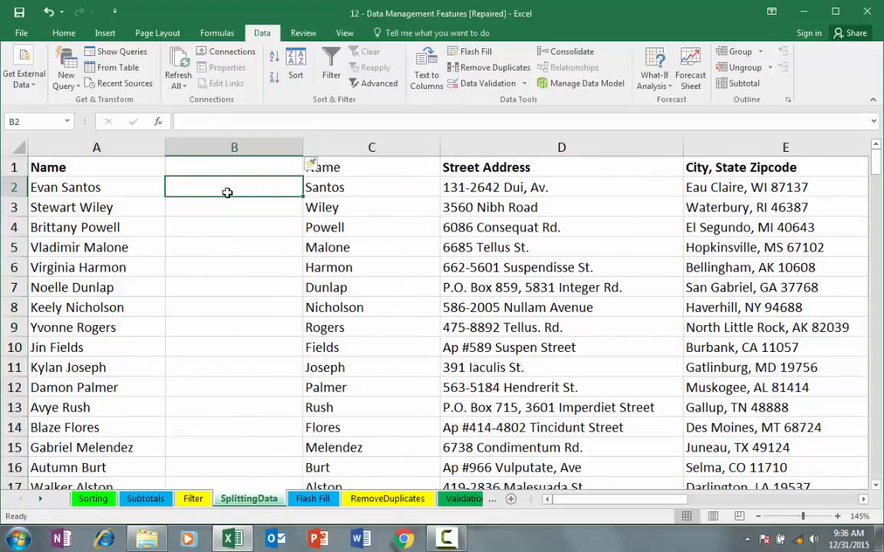
pyautogui.write('Eva')
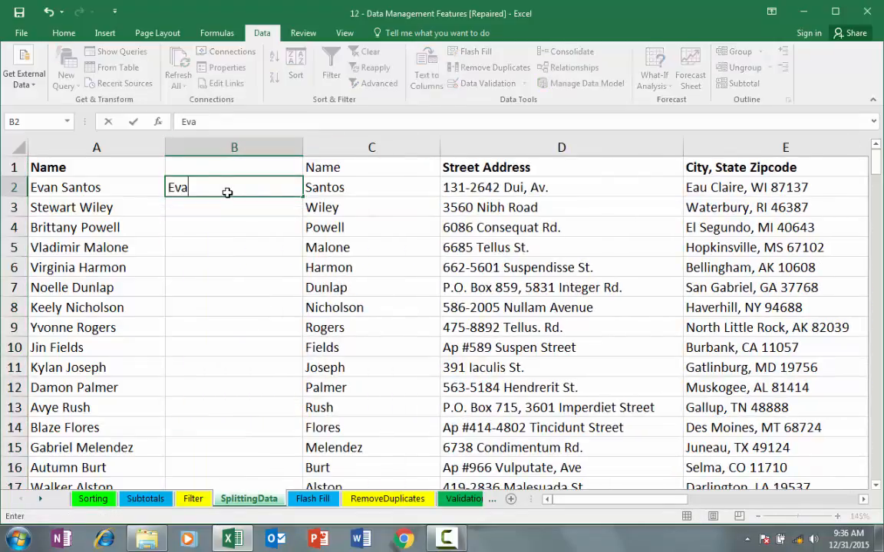
pyautogui.write('n')
pyautogui.press('Return')
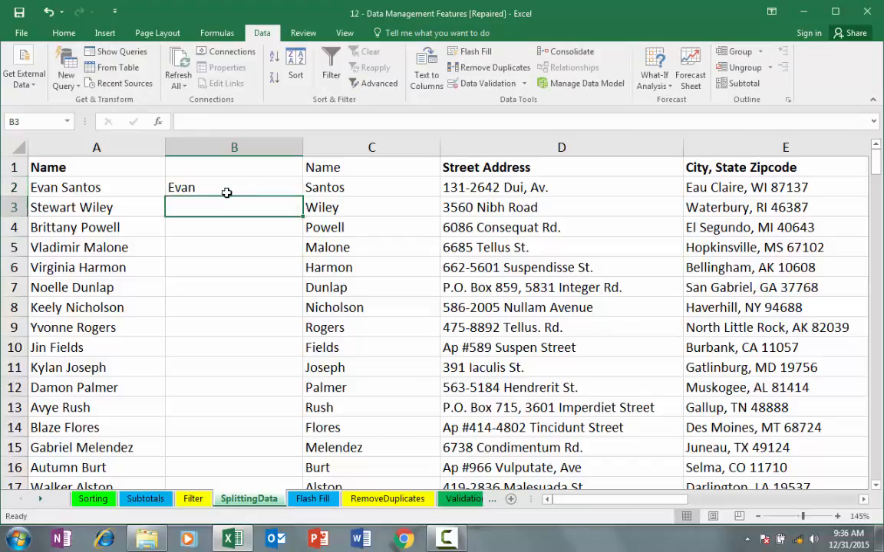
pyautogui.click(470, 51)
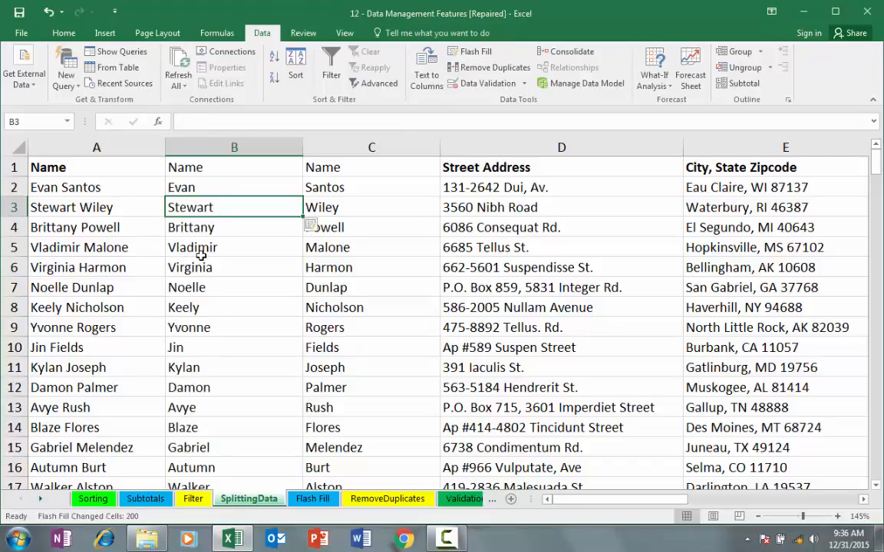
pyautogui.click(96, 148)
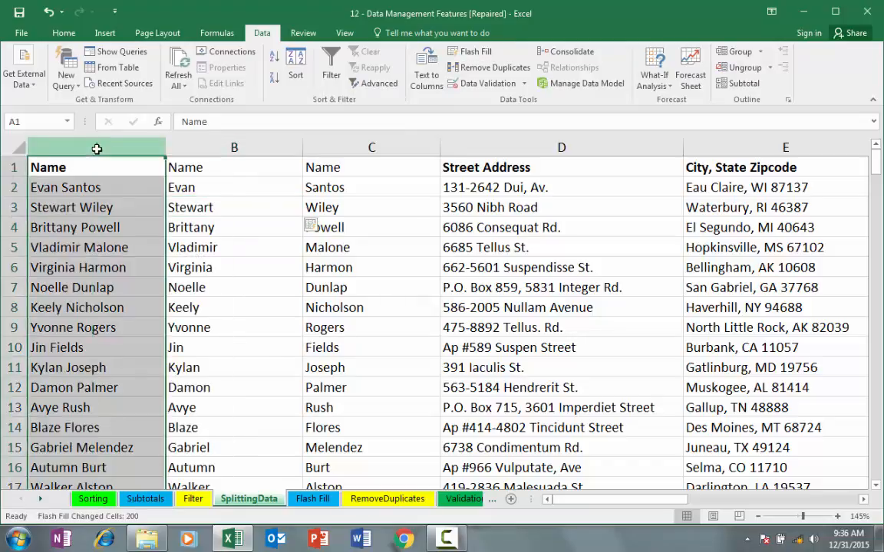
# Delete the full-name column A, insert a new empty column A, and select A2.
pyautogui.rightClick(97, 148)
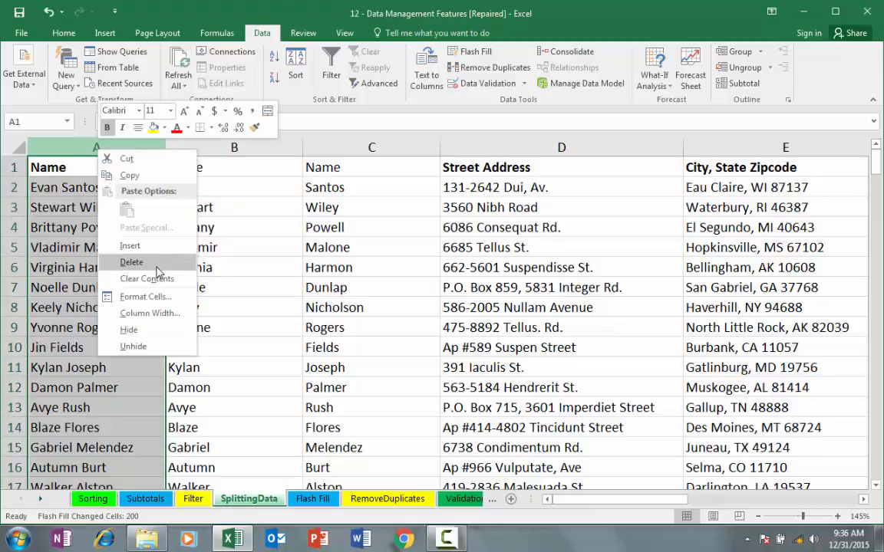
pyautogui.click(153, 261)
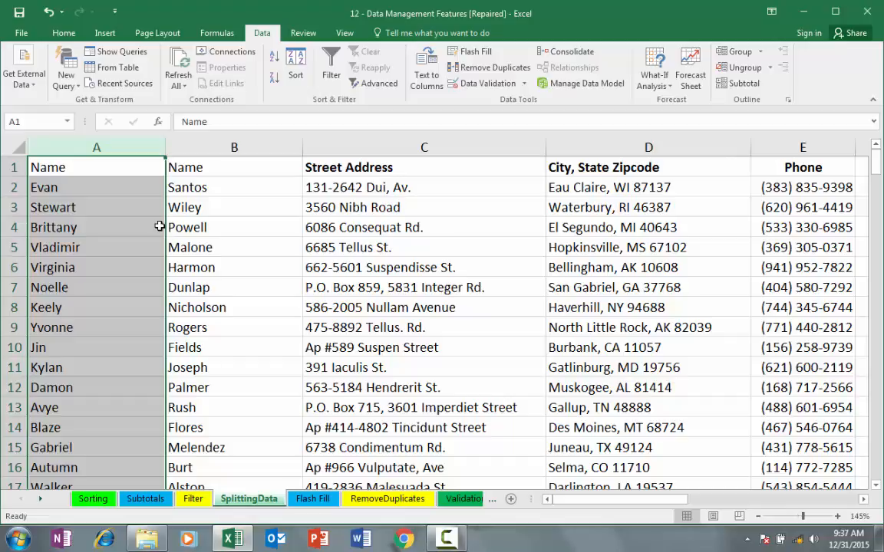
pyautogui.rightClick(106, 148)
pyautogui.click(140, 247)
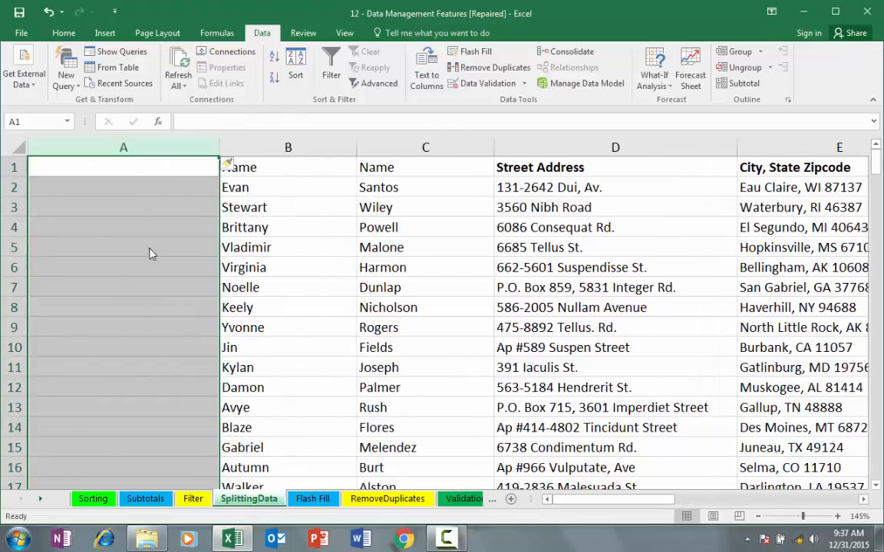
pyautogui.click(126, 189)
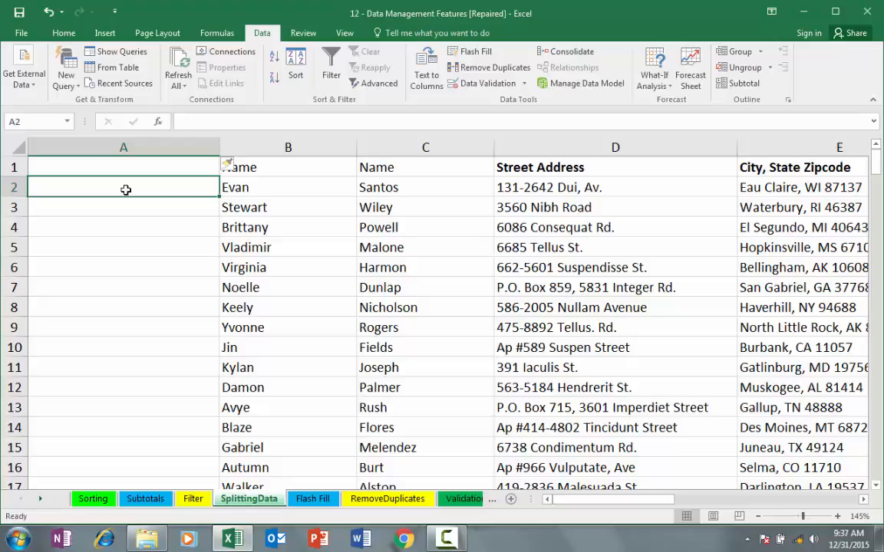
pyautogui.write('Evan ')
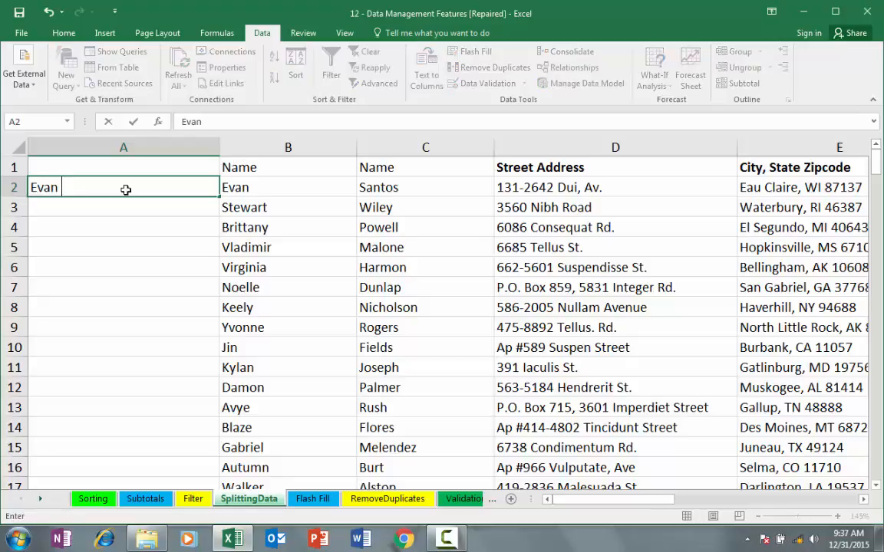
pyautogui.write('Santos')
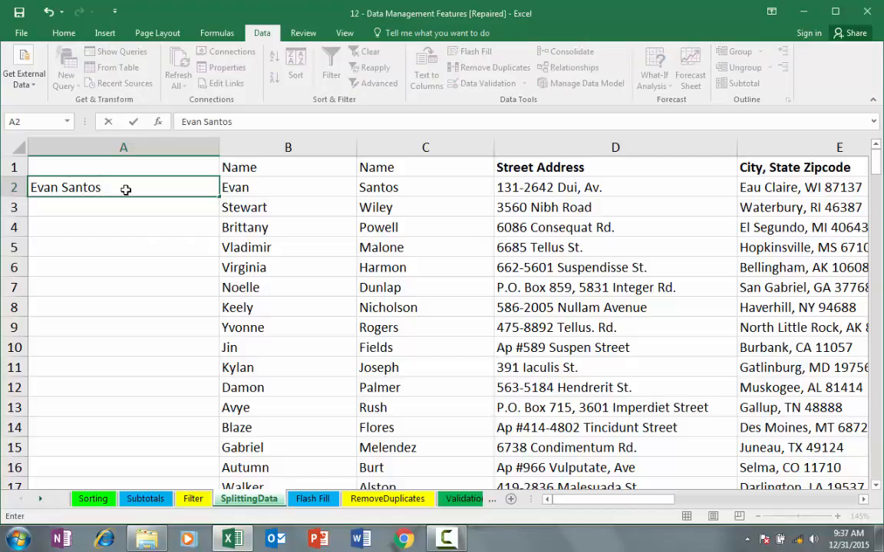
pyautogui.press('Return')
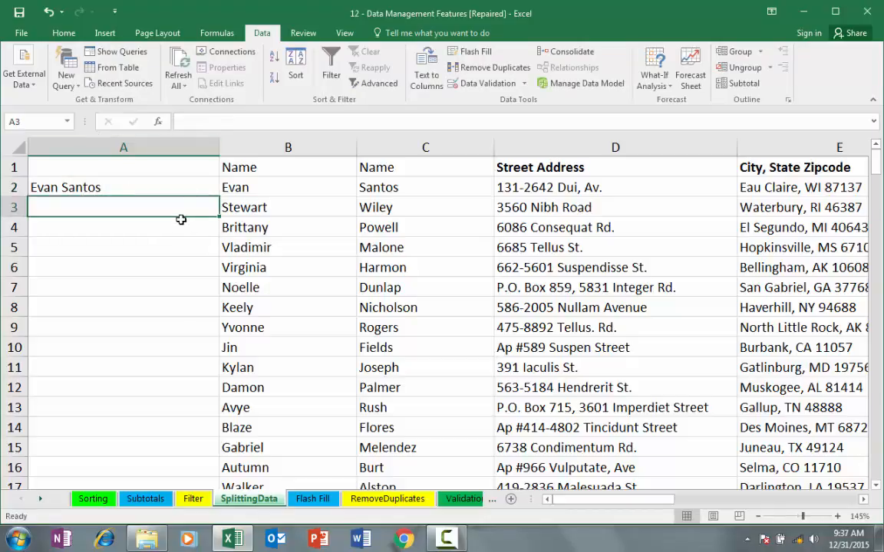
pyautogui.click(469, 55)
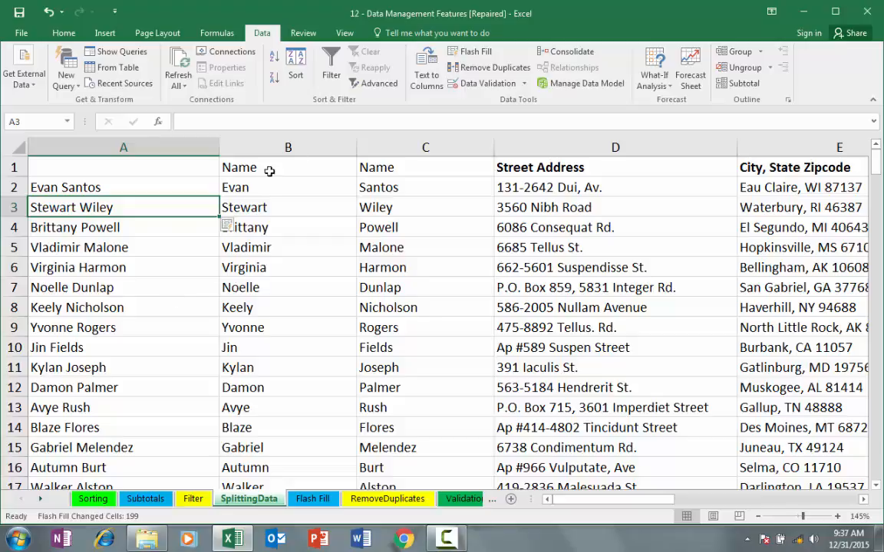
pyautogui.moveTo(292, 146); pyautogui.dragTo(411, 148)
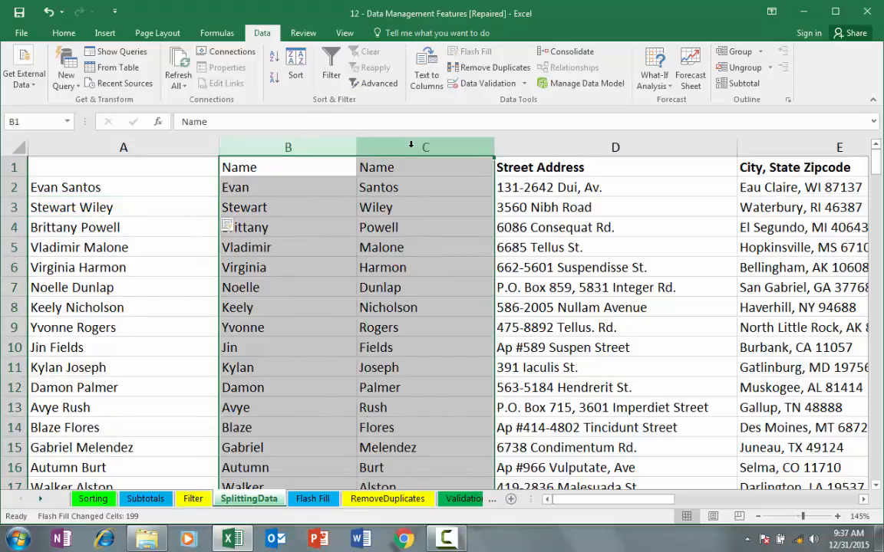
# Delete the first-name and last-name columns B:C and check the full name in A3.
pyautogui.rightClick(412, 148)
pyautogui.click(445, 261)
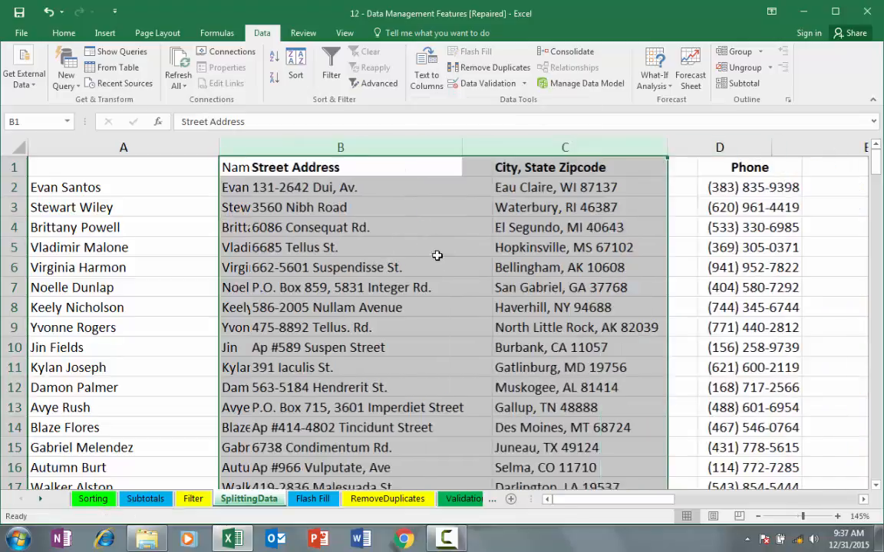
pyautogui.click(124, 148)
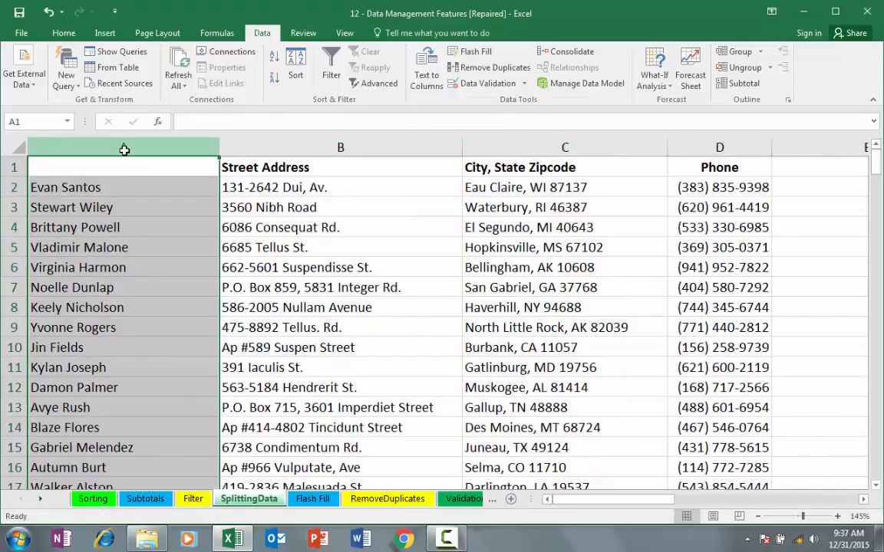
pyautogui.click(111, 208)
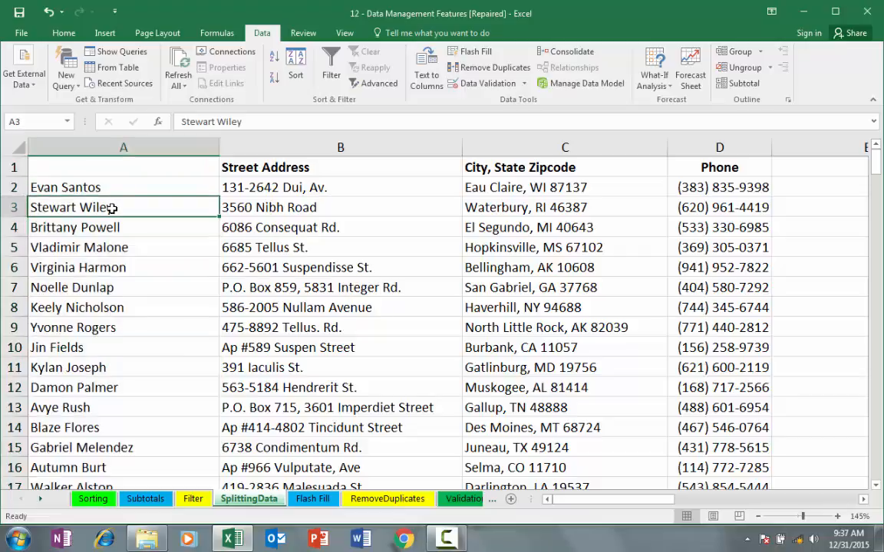